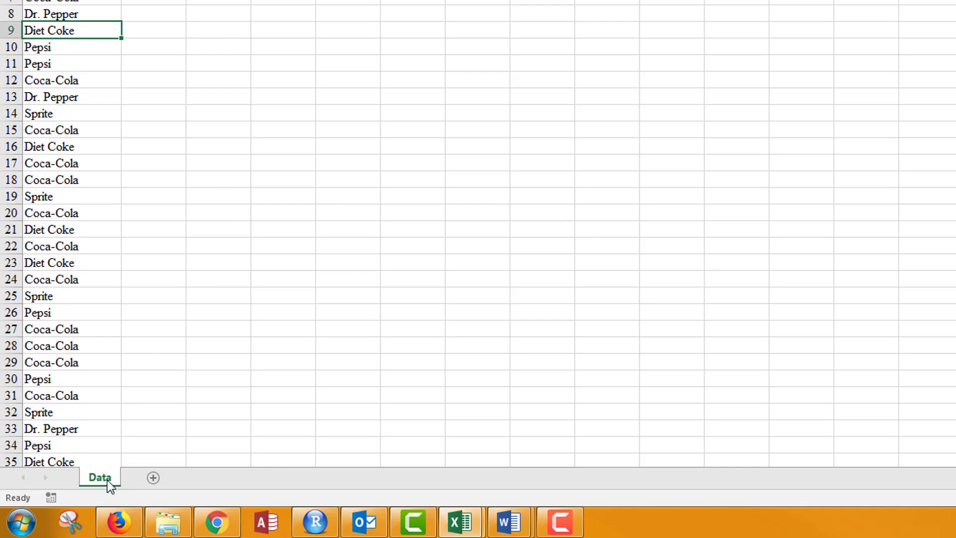
- Create a copy of the Data sheet within SoftDrink.xlsx, placing it before the Data sheet
{"action": "right_click", "coordinate": [110, 484]}
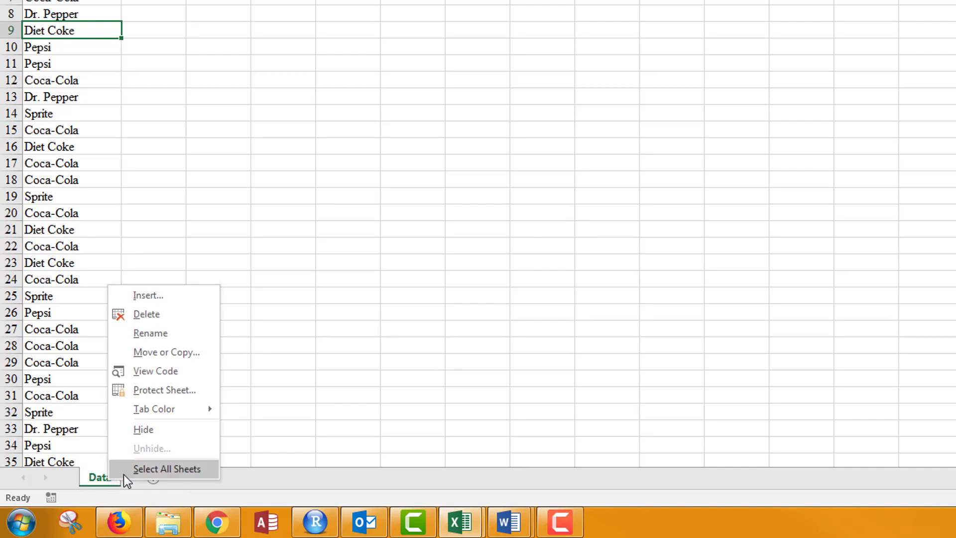
{"action": "left_click", "coordinate": [177, 354]}
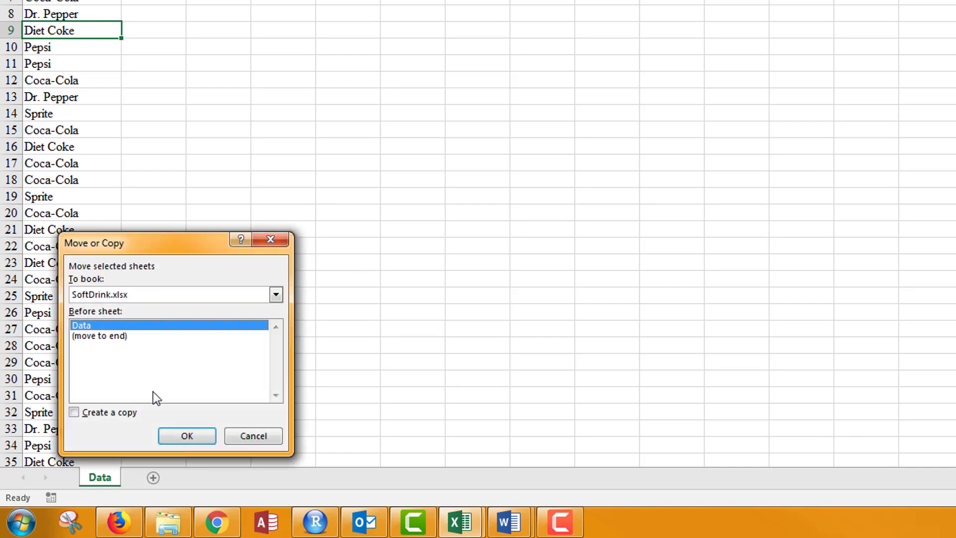
{"action": "left_click", "coordinate": [79, 415]}
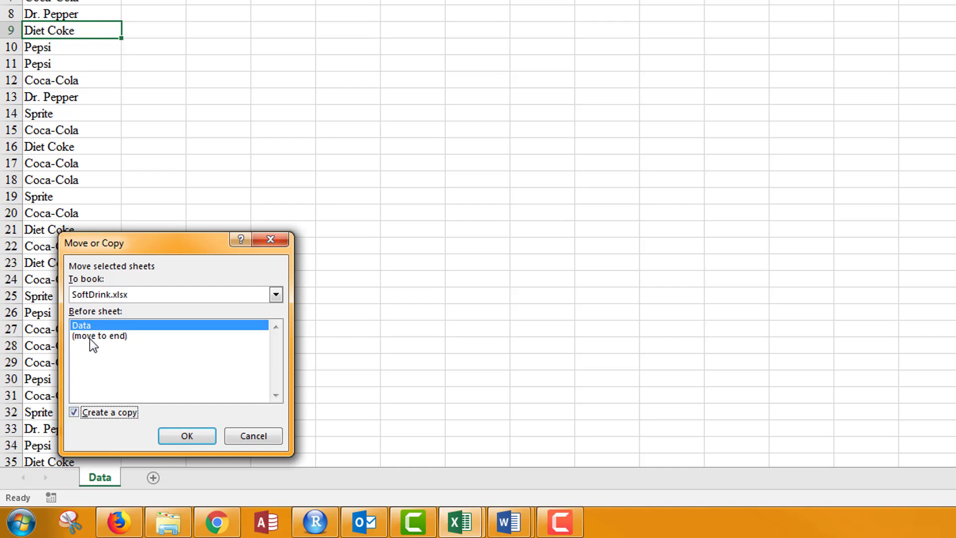
{"action": "left_click", "coordinate": [102, 337]}
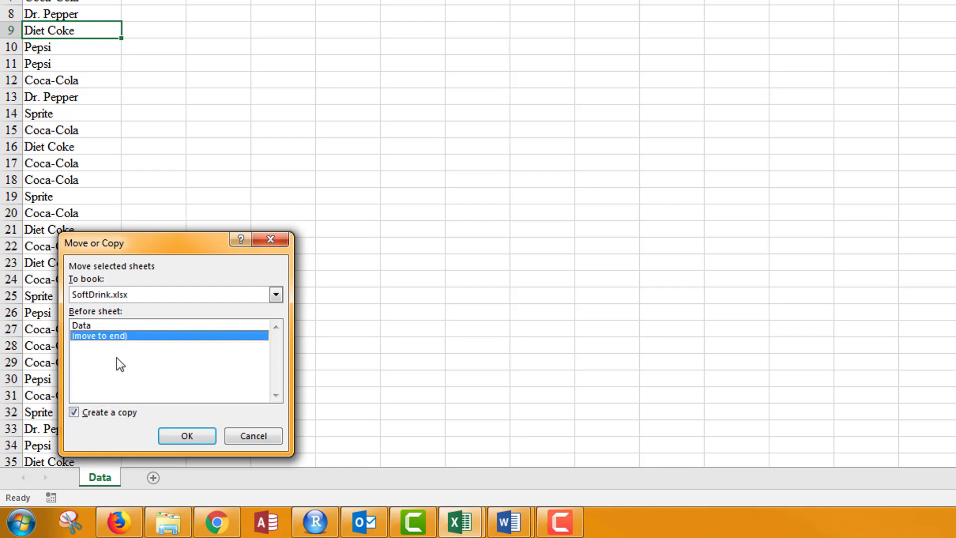
{"action": "left_click", "coordinate": [275, 295]}
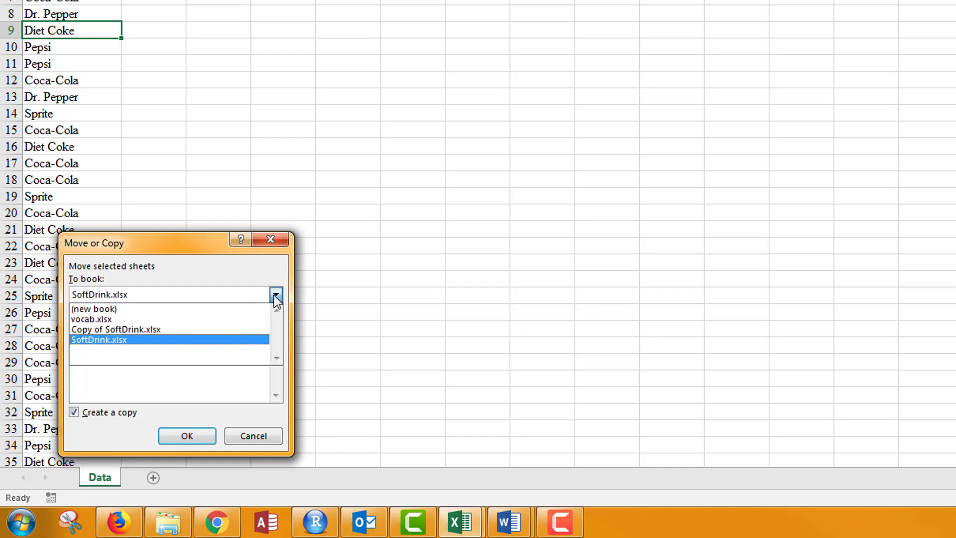
{"action": "left_click", "coordinate": [276, 299]}
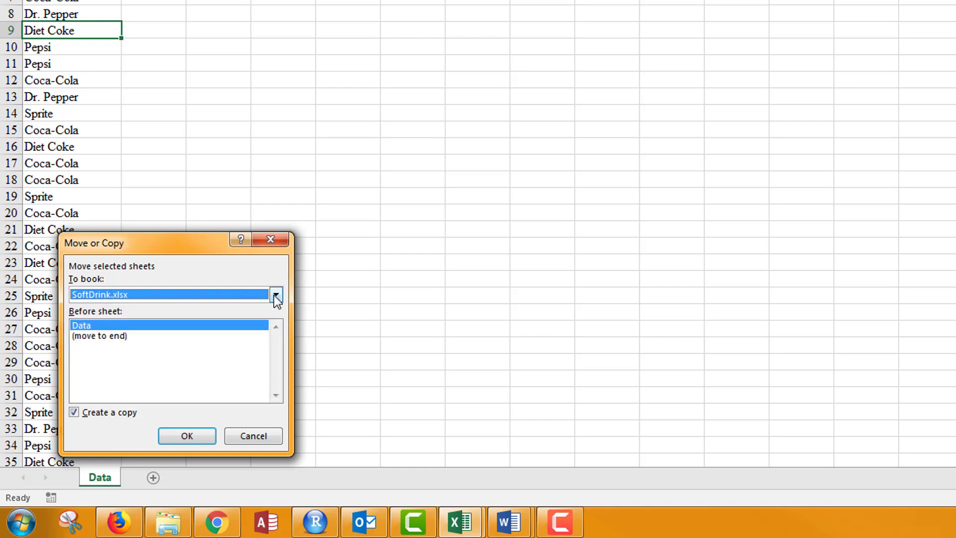
{"action": "left_click", "coordinate": [275, 297]}
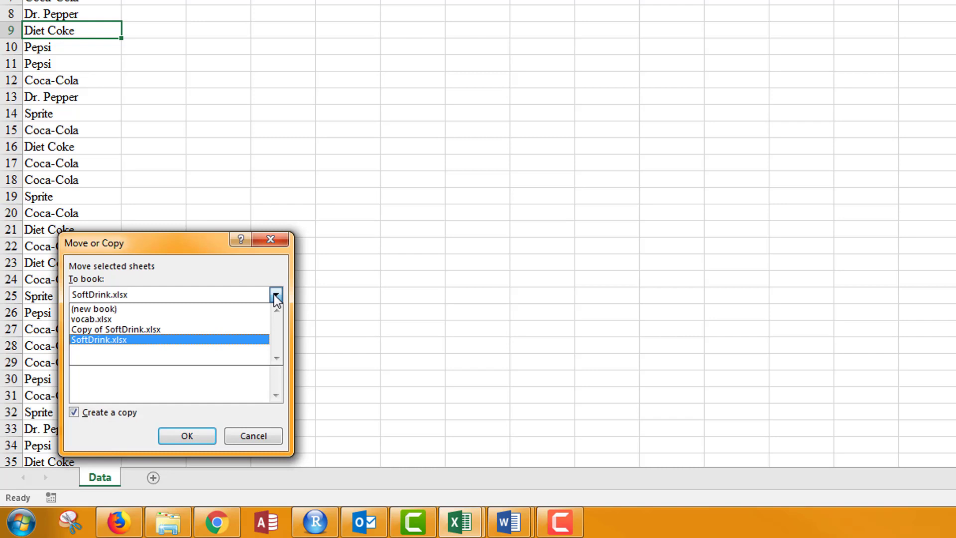
{"action": "left_click", "coordinate": [276, 298]}
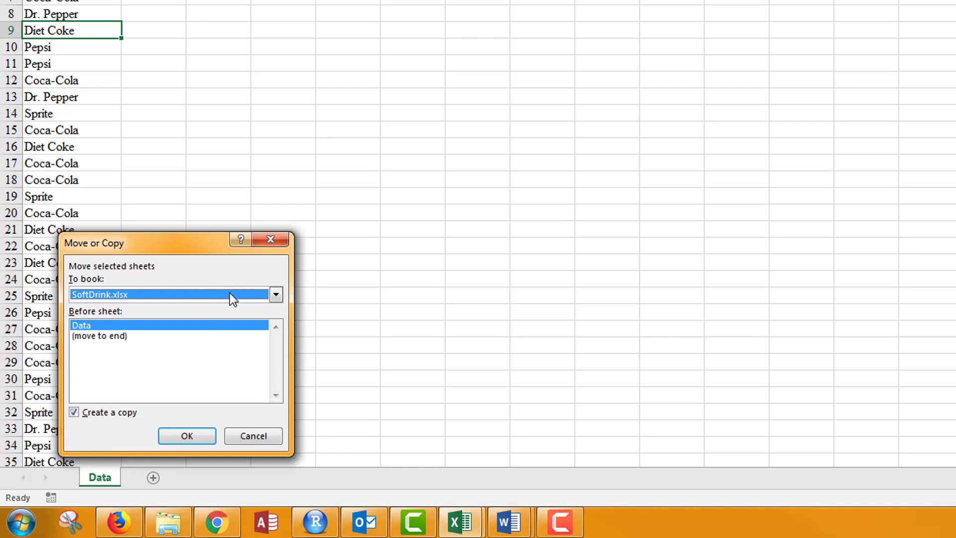
{"action": "left_click", "coordinate": [192, 432]}
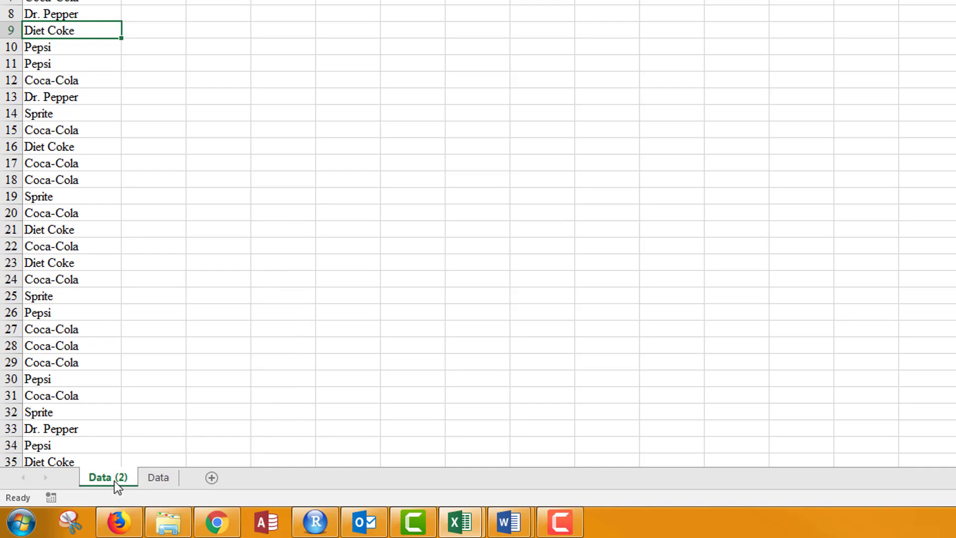
- Rename the copied sheet as Categorical
{"action": "double_click", "coordinate": [115, 480]}
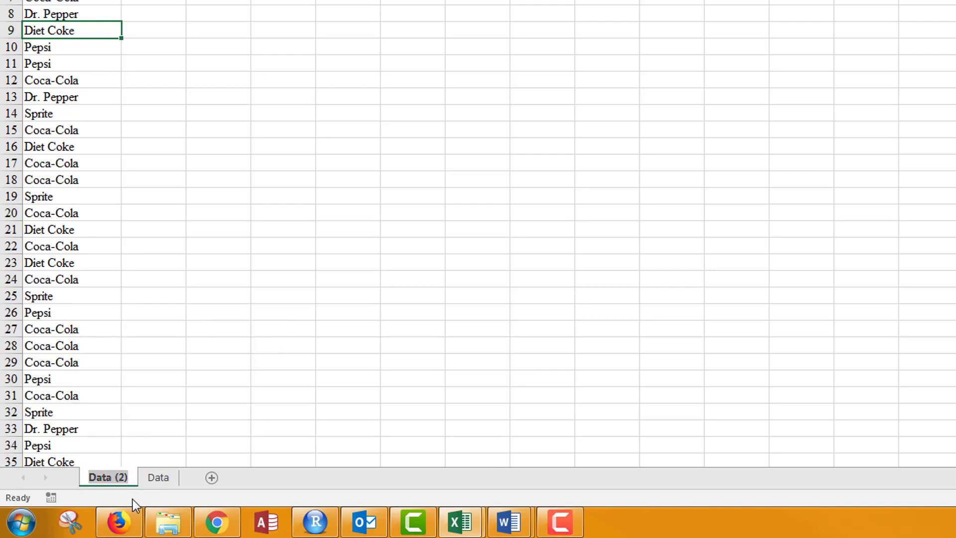
{"action": "type", "text": "Categorical"}
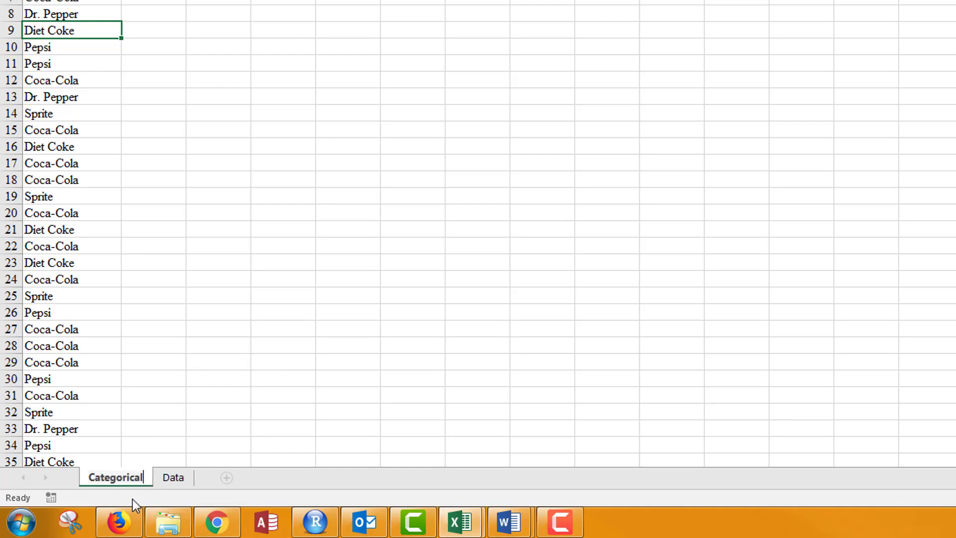
{"action": "key", "text": "Return"}
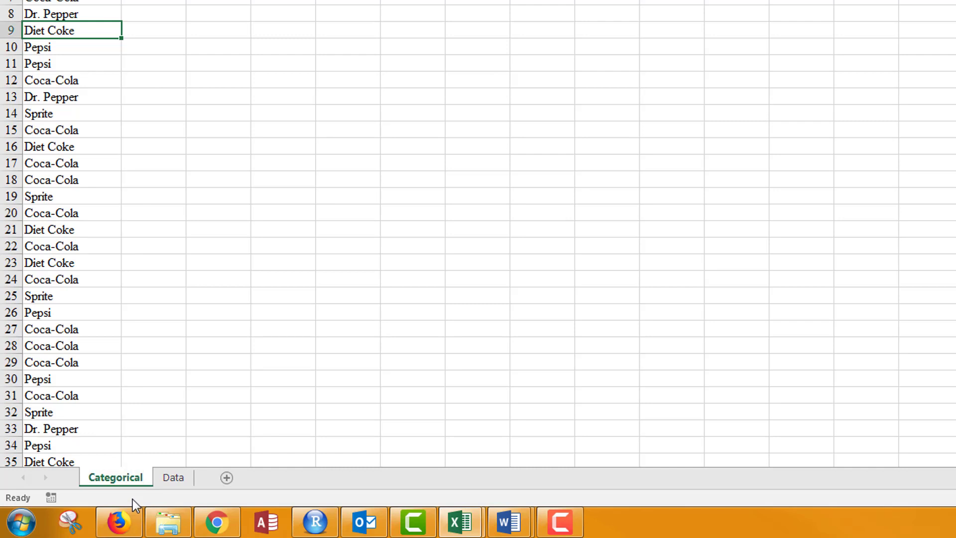
- Look through the Brand Purchased entries in column A from the first data row to the last
{"action": "left_click", "coordinate": [85, 48]}
{"action": "left_click", "coordinate": [82, 1]}
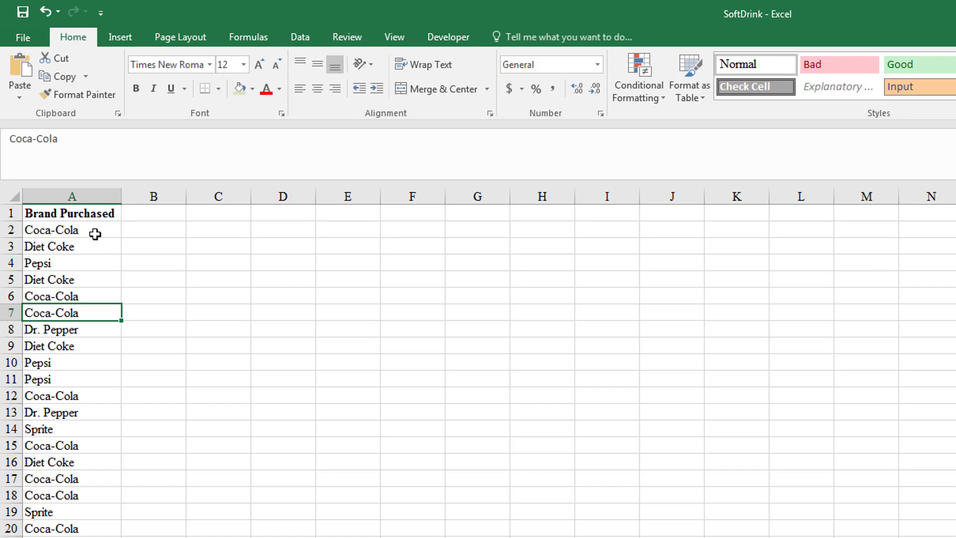
{"action": "left_click_drag", "start_coordinate": [96, 235], "coordinate": [94, 465]}
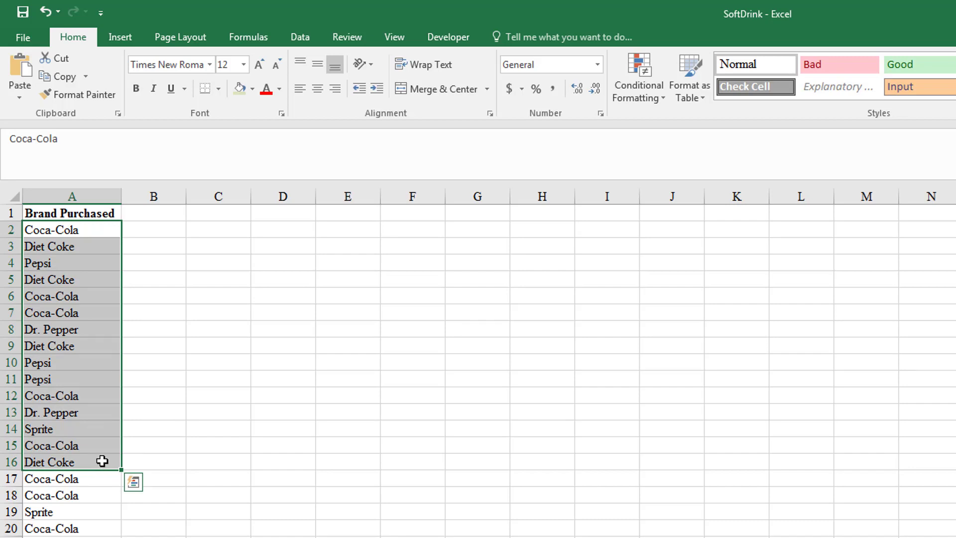
{"action": "left_click", "coordinate": [99, 492]}
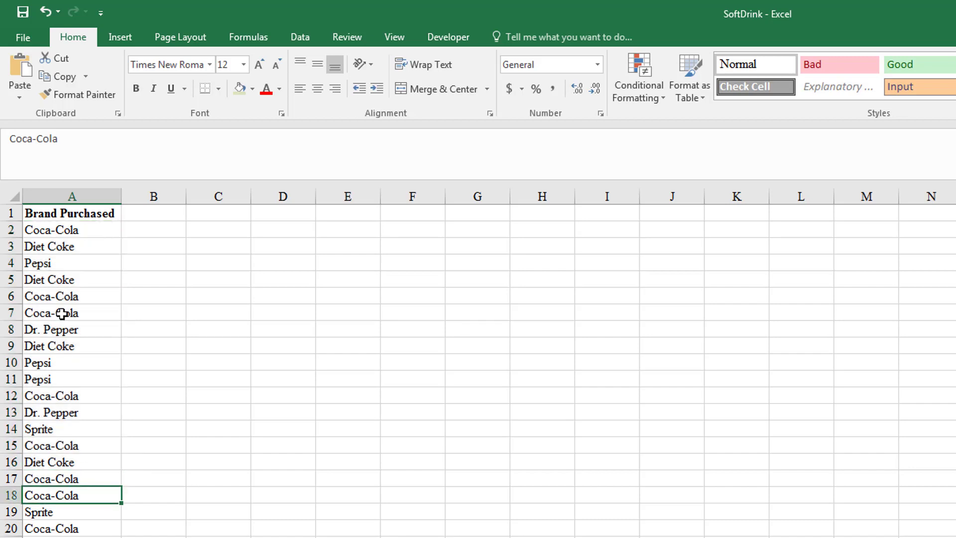
{"action": "scroll", "coordinate": [74, 391], "scroll_direction": "down", "scroll_amount": 11}
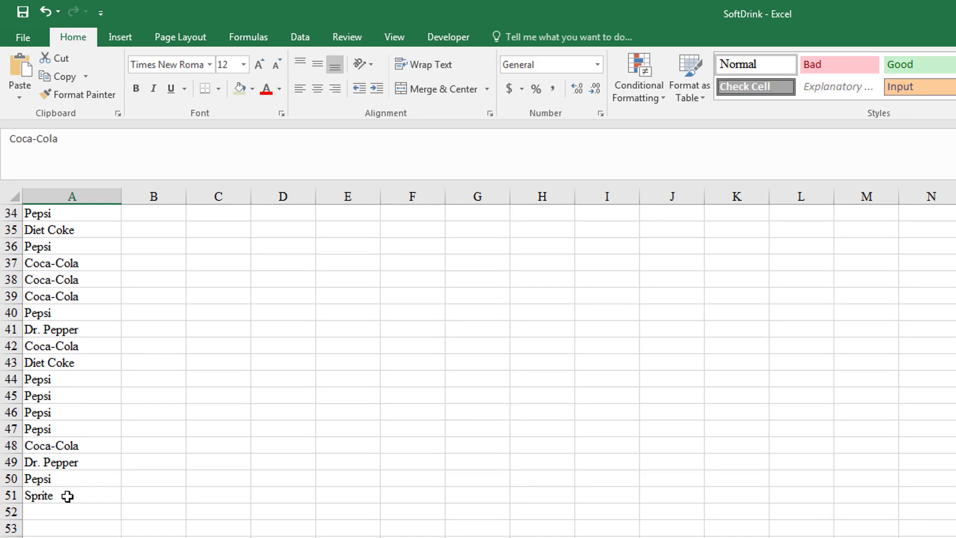
{"action": "scroll", "coordinate": [69, 493], "scroll_direction": "up", "scroll_amount": 11}
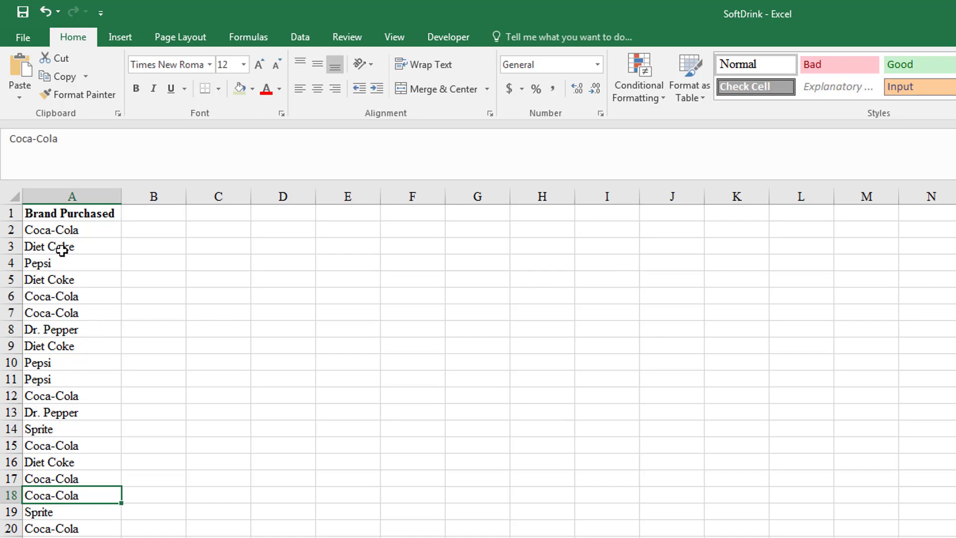
- Remove the duplicate values from the Brand Purchased list, starting at cell A2, so each brand is listed once
{"action": "left_click", "coordinate": [60, 231]}
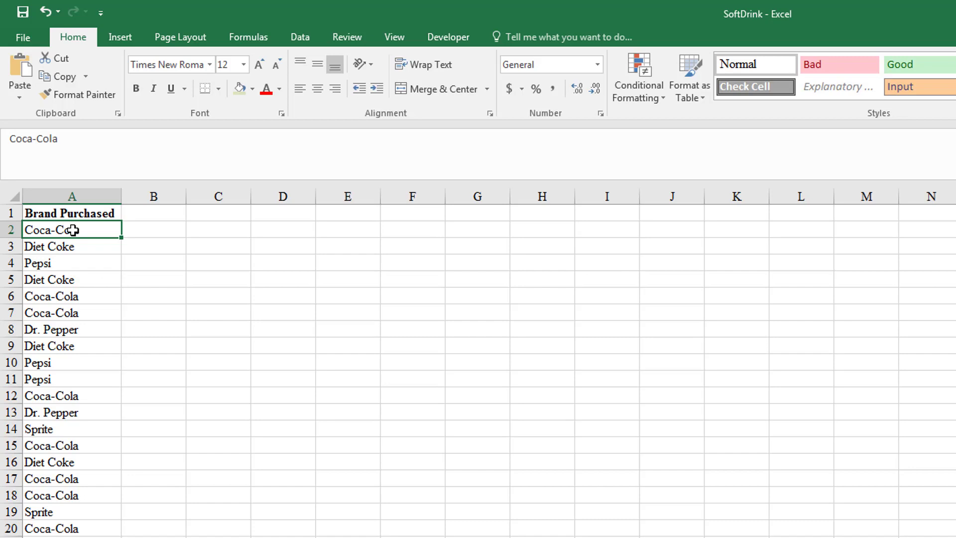
{"action": "key", "text": "ctrl+shift+Down"}
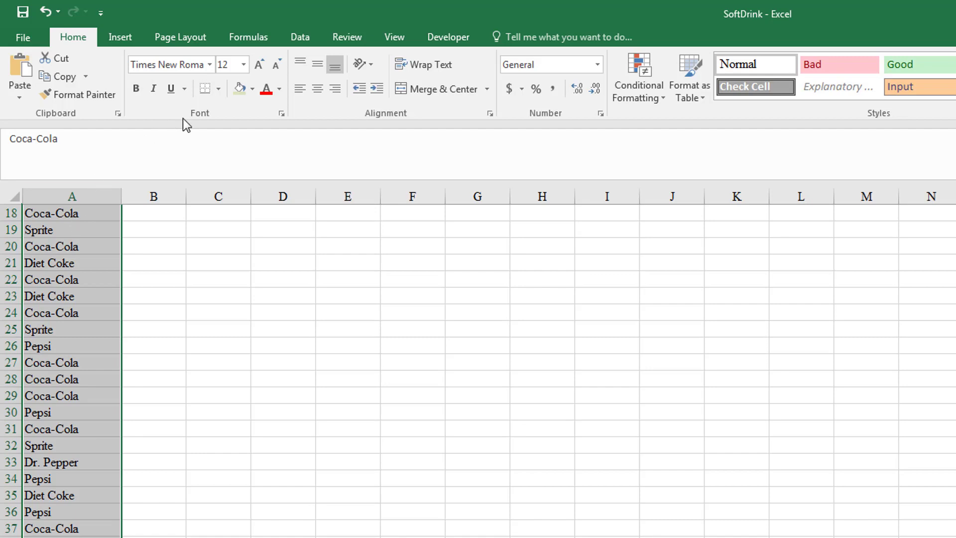
{"action": "left_click", "coordinate": [304, 38]}
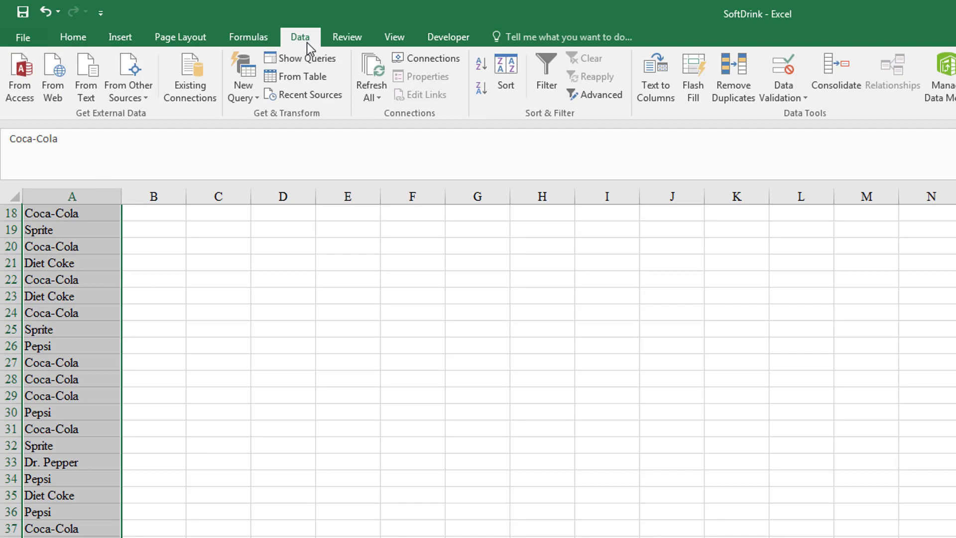
{"action": "left_click", "coordinate": [733, 93]}
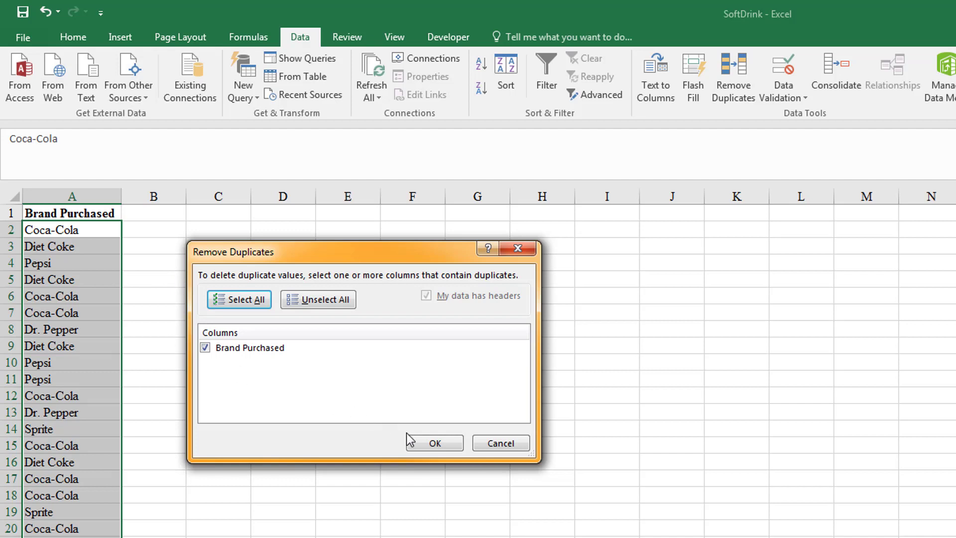
{"action": "left_click", "coordinate": [431, 444]}
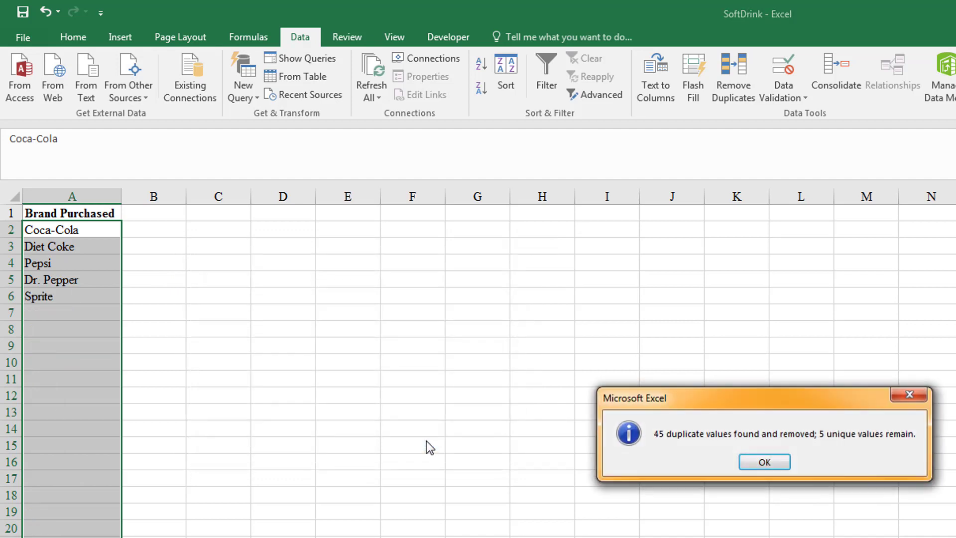
{"action": "left_click", "coordinate": [763, 464]}
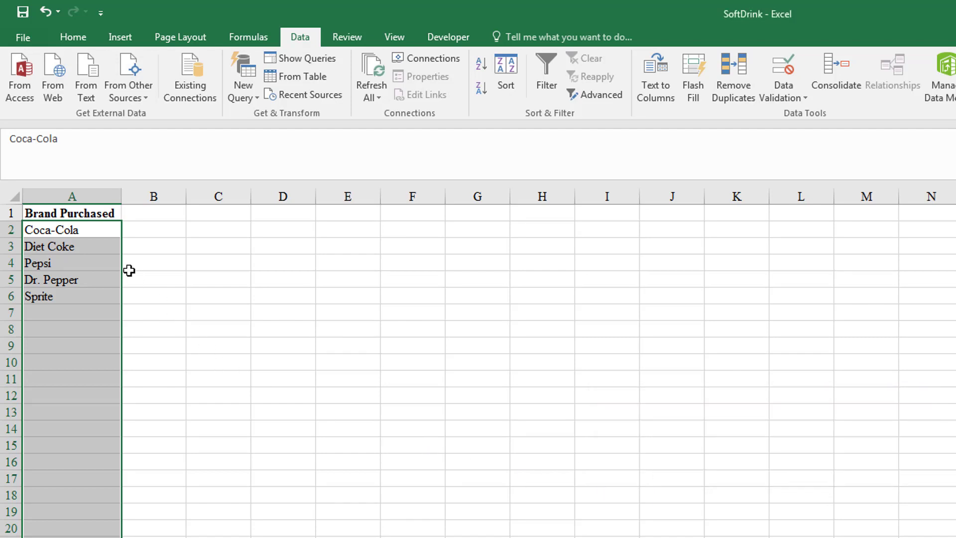
- Add the heading Frequency in cell B1, using the spell check to correct its spelling
{"action": "left_click_drag", "start_coordinate": [100, 234], "coordinate": [82, 294]}
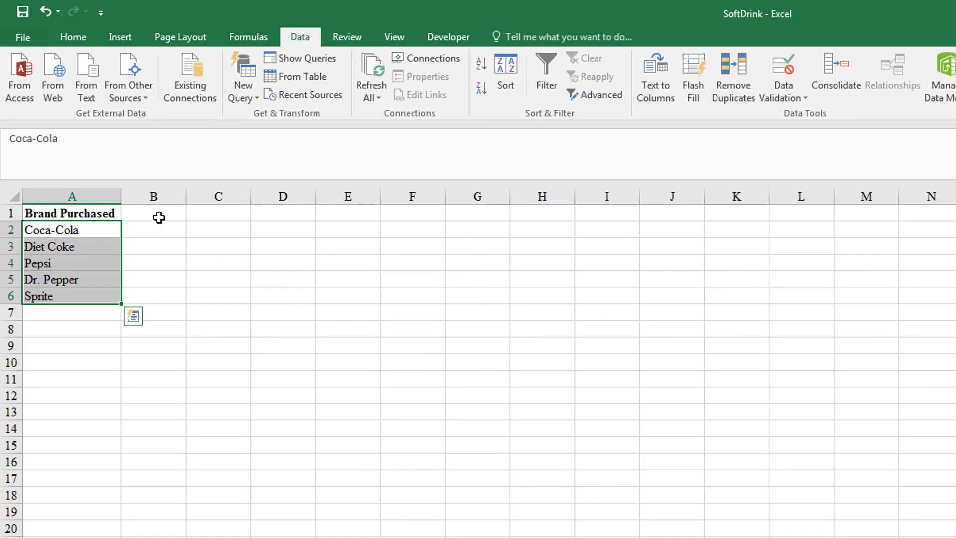
{"action": "left_click", "coordinate": [159, 217]}
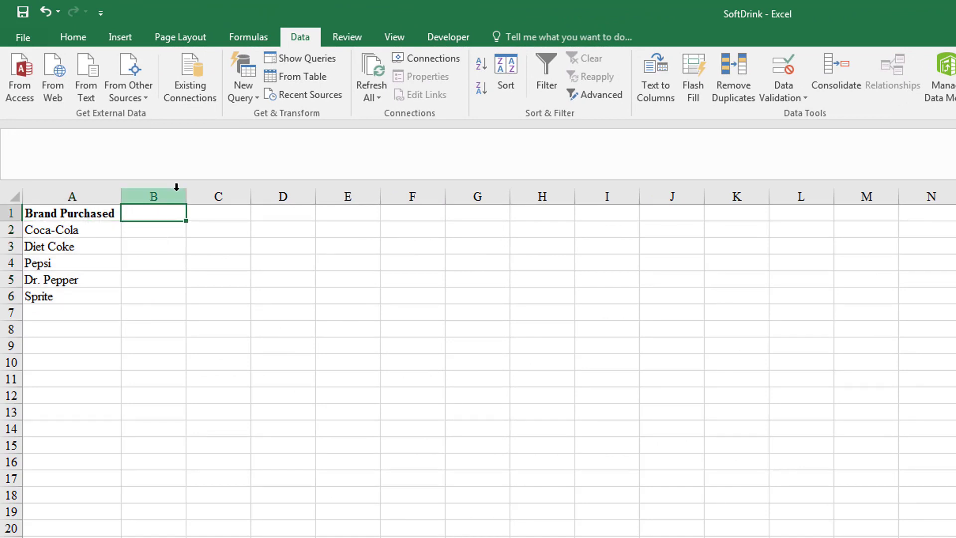
{"action": "type", "text": "Freq"}
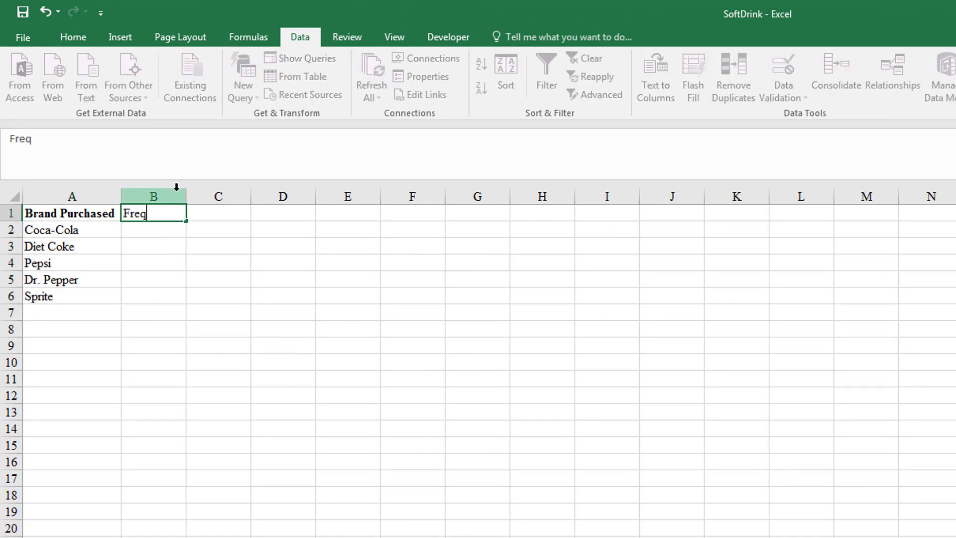
{"action": "type", "text": "urncy"}
{"action": "key", "text": "Return"}
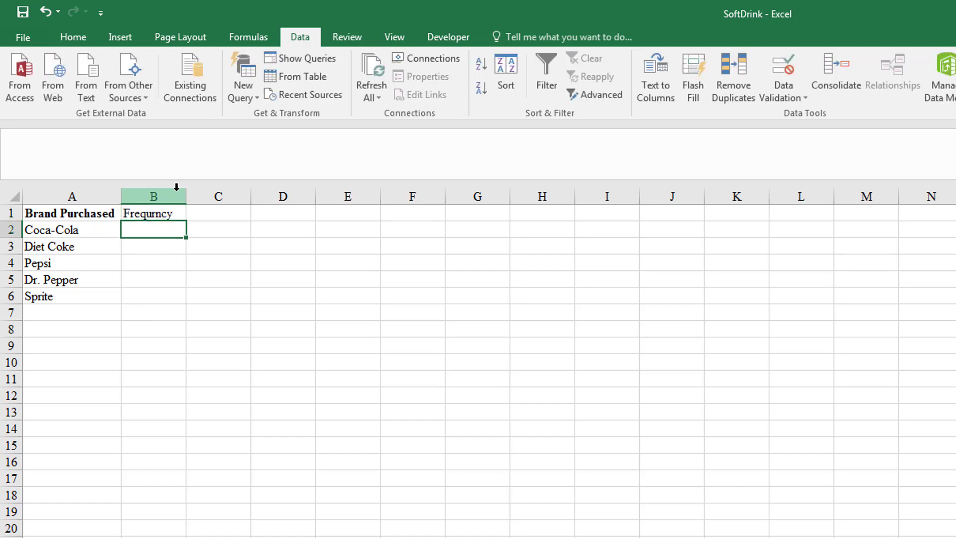
{"action": "key", "text": "F7"}
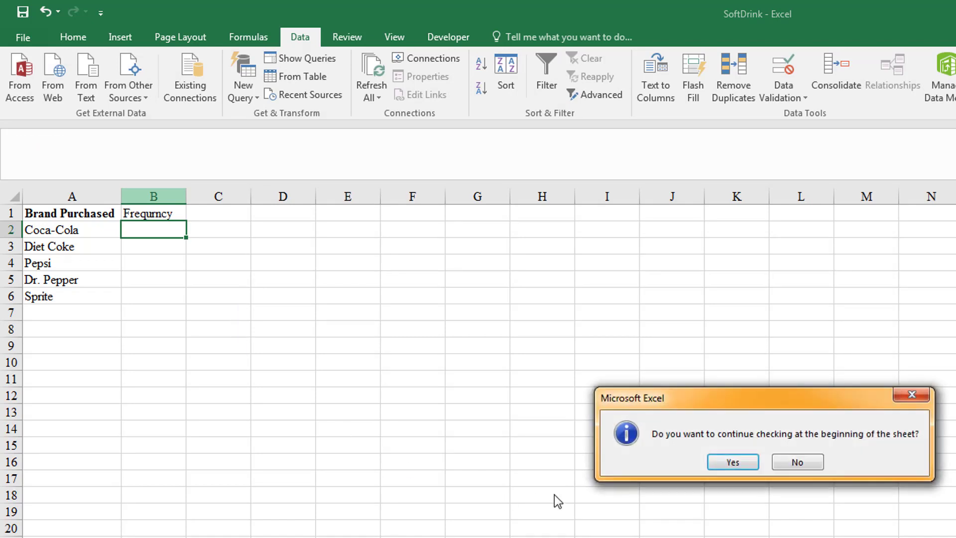
{"action": "left_click", "coordinate": [733, 465]}
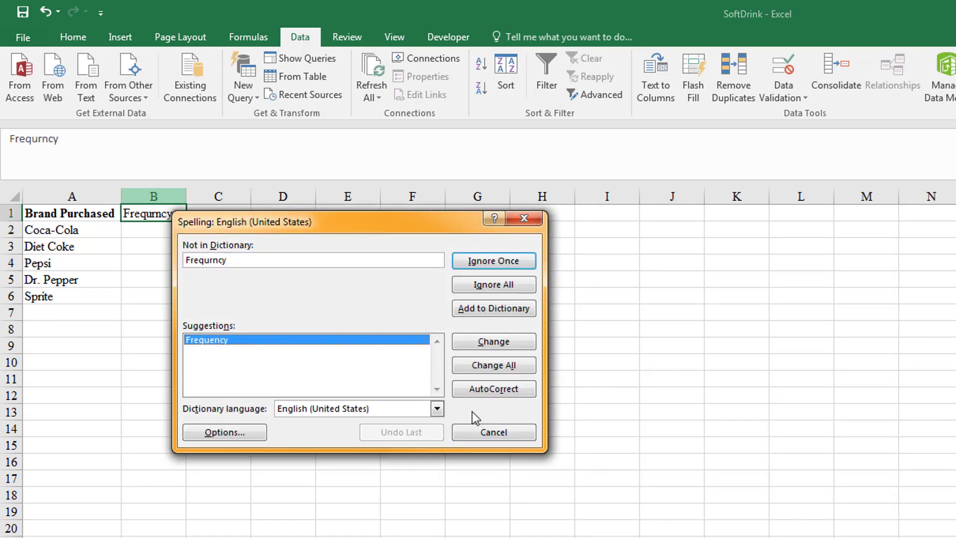
{"action": "left_click", "coordinate": [499, 342]}
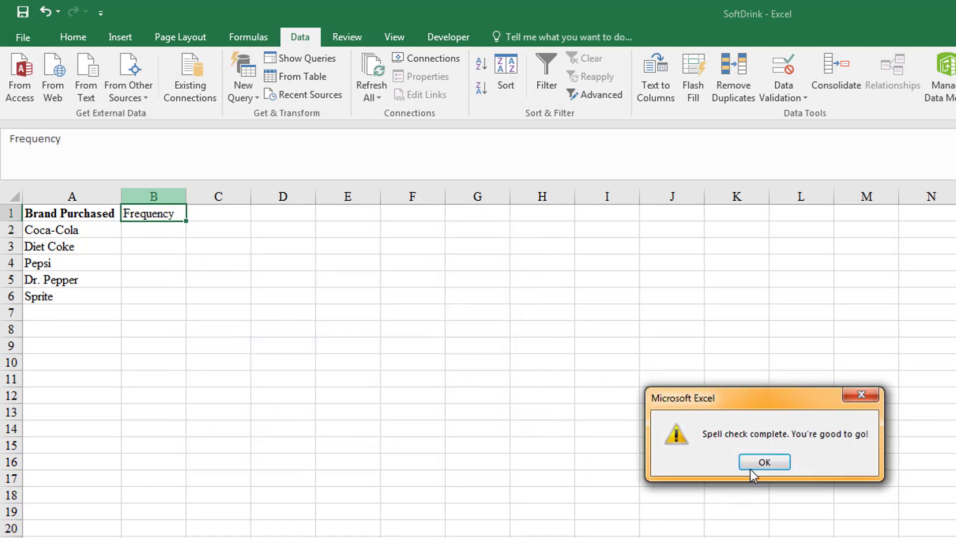
{"action": "left_click", "coordinate": [752, 464]}
{"action": "left_click", "coordinate": [160, 228]}
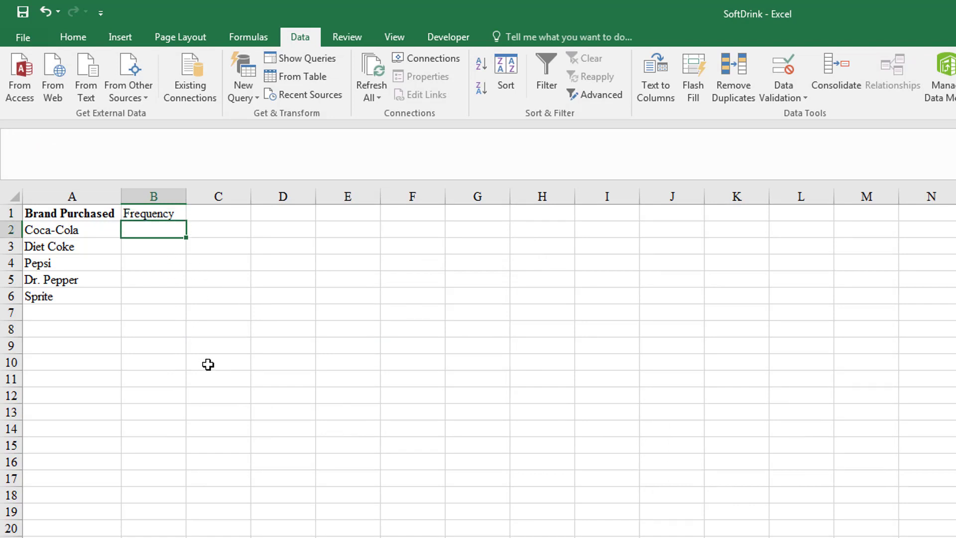
- Compare the unique brand list with the full list on the Data sheet, examining the repeated Coca-Cola entries
{"action": "key", "text": "ctrl+Page_Up"}
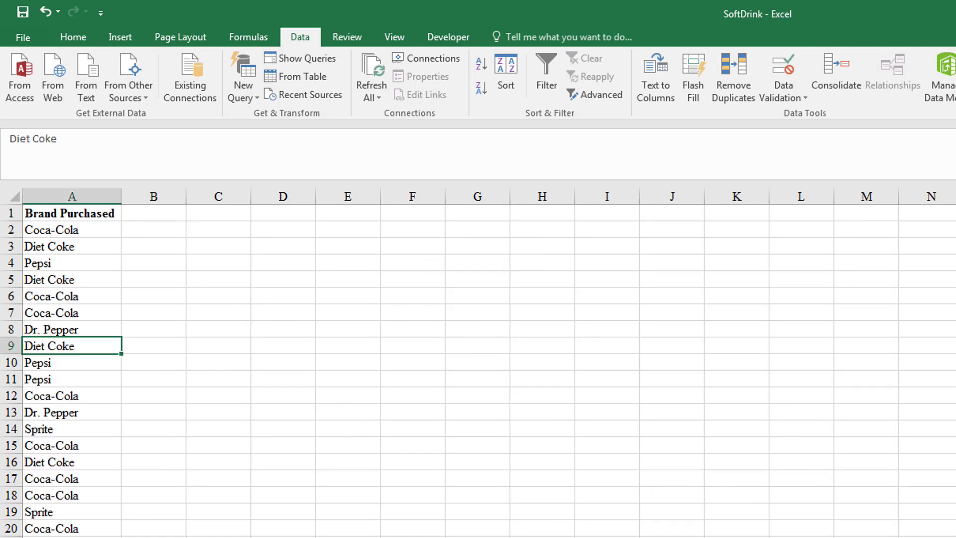
{"action": "key", "text": "ctrl+Page_Down"}
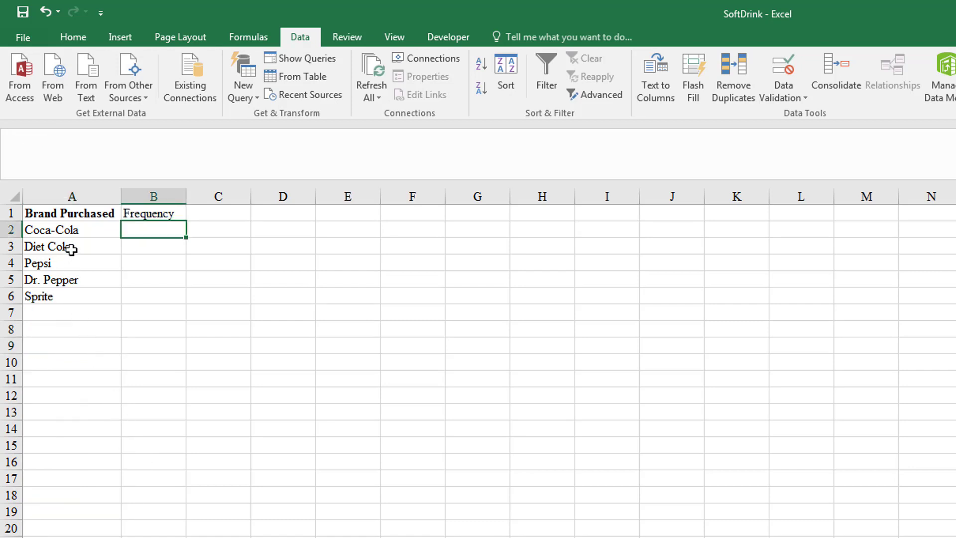
{"action": "key", "text": "ctrl+Page_Up"}
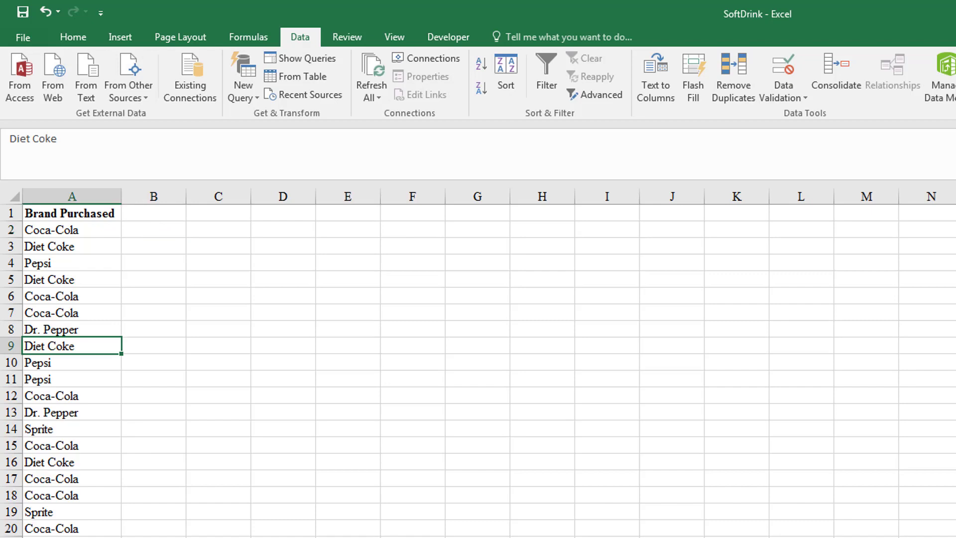
{"action": "key", "text": "ctrl+Page_Down"}
{"action": "left_click", "coordinate": [74, 232]}
{"action": "left_click", "coordinate": [80, 296]}
{"action": "left_click", "coordinate": [81, 313]}
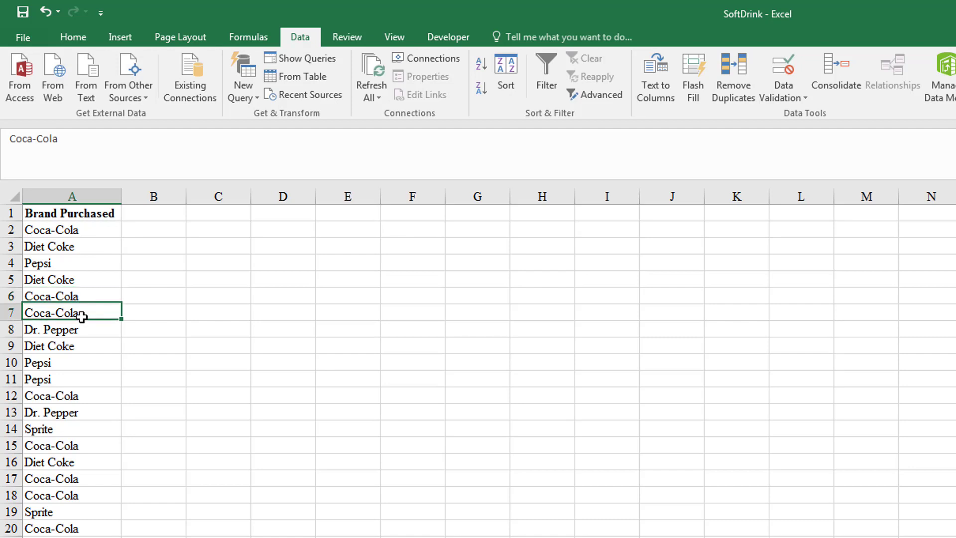
- Check further repeated Coca-Cola entries on the Data sheet, in cells A12 and A15
{"action": "left_click", "coordinate": [80, 398]}
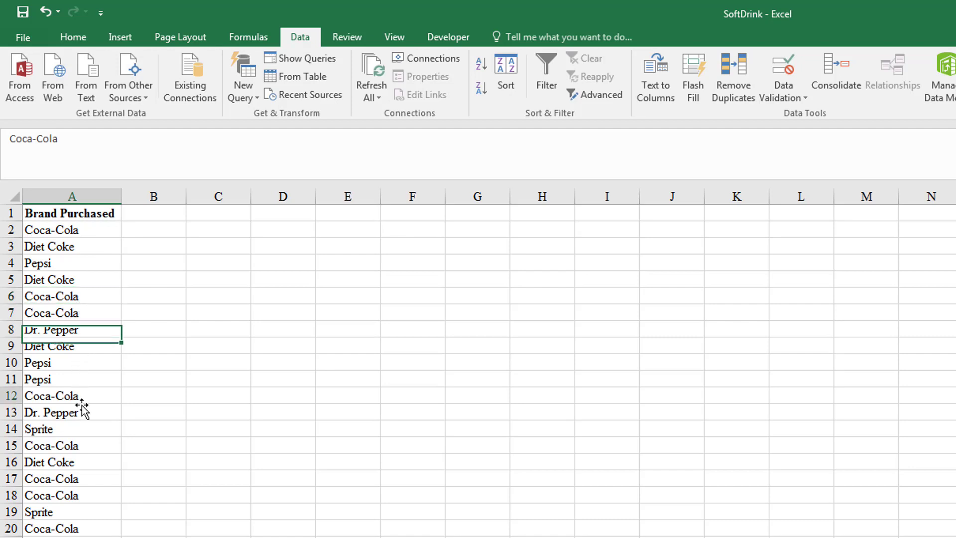
{"action": "left_click", "coordinate": [81, 444]}
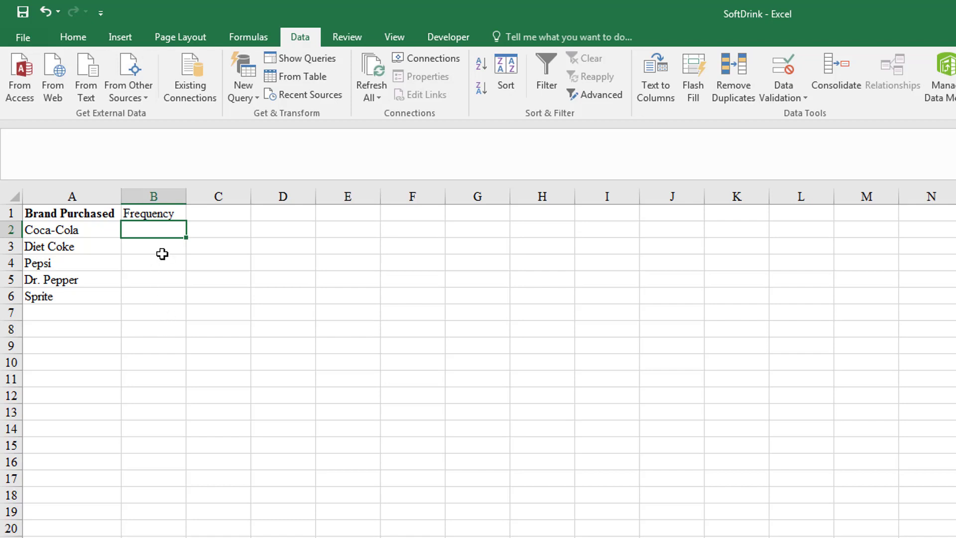
- Start a COUNTIF formula in cell B2 of the Categorical sheet with the absolute range Data!$A$2:$A$51
{"action": "type", "text": "=countif"}
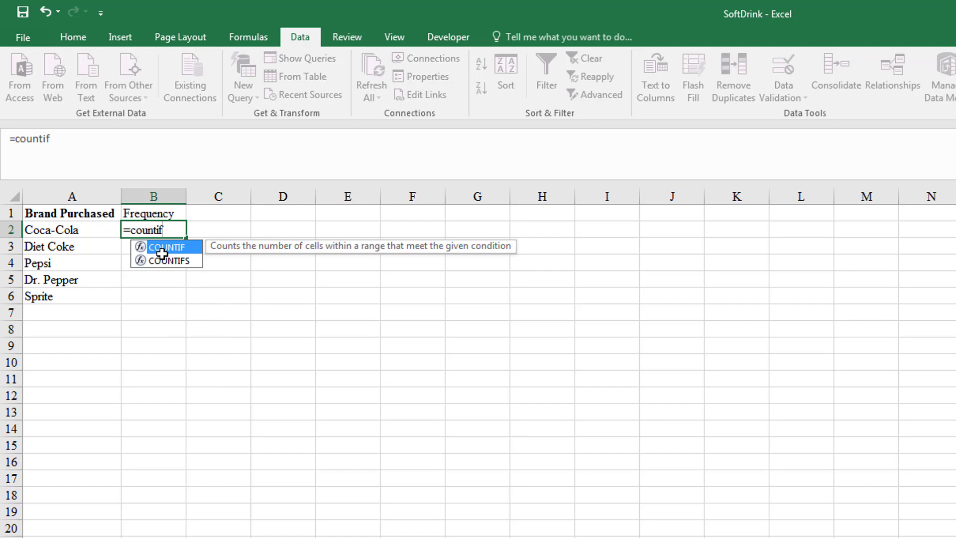
{"action": "double_click", "coordinate": [171, 246]}
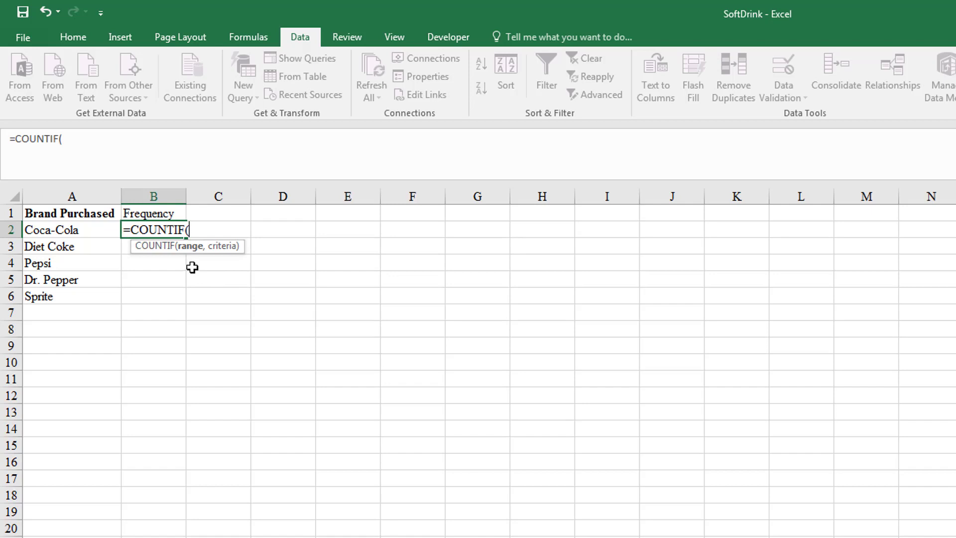
{"action": "key", "text": "F1"}
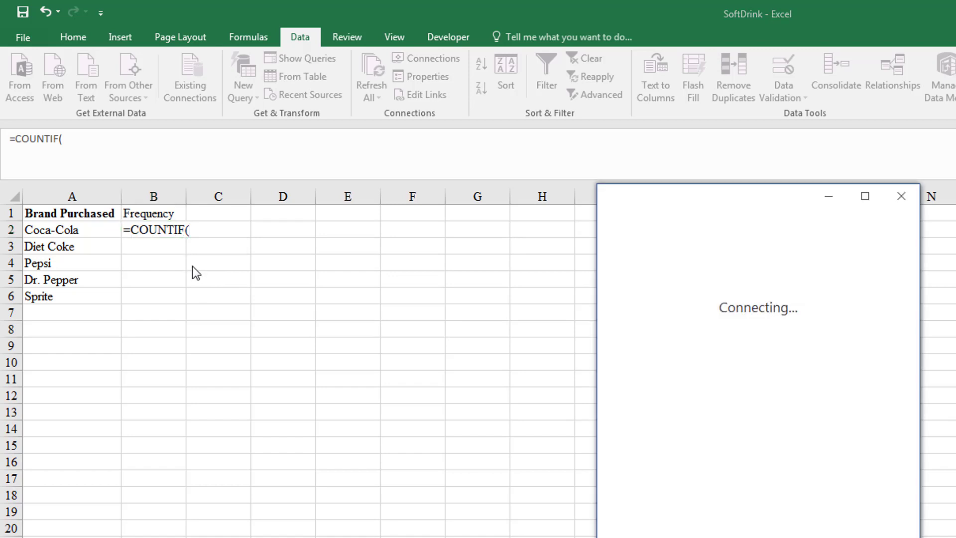
{"action": "left_click", "coordinate": [902, 196]}
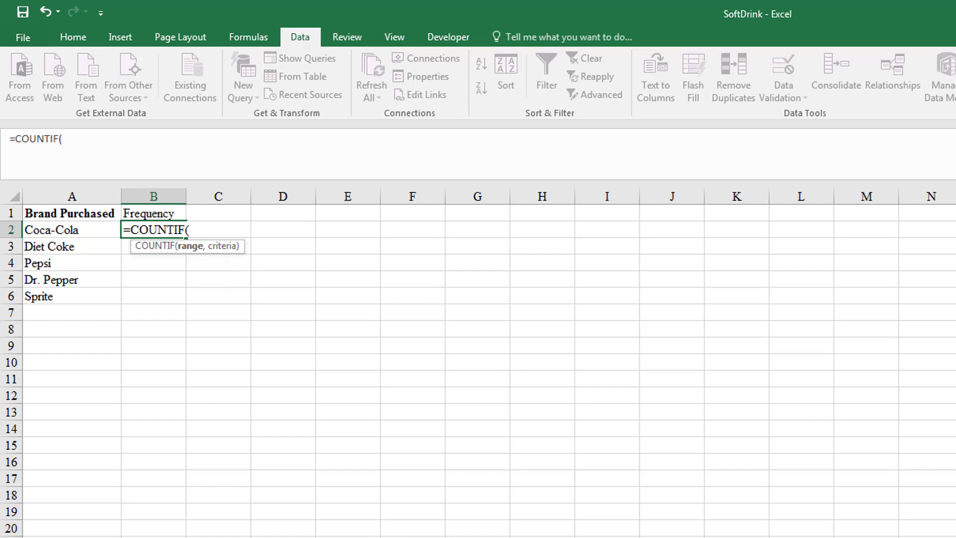
{"action": "left_click", "coordinate": [99, 535]}
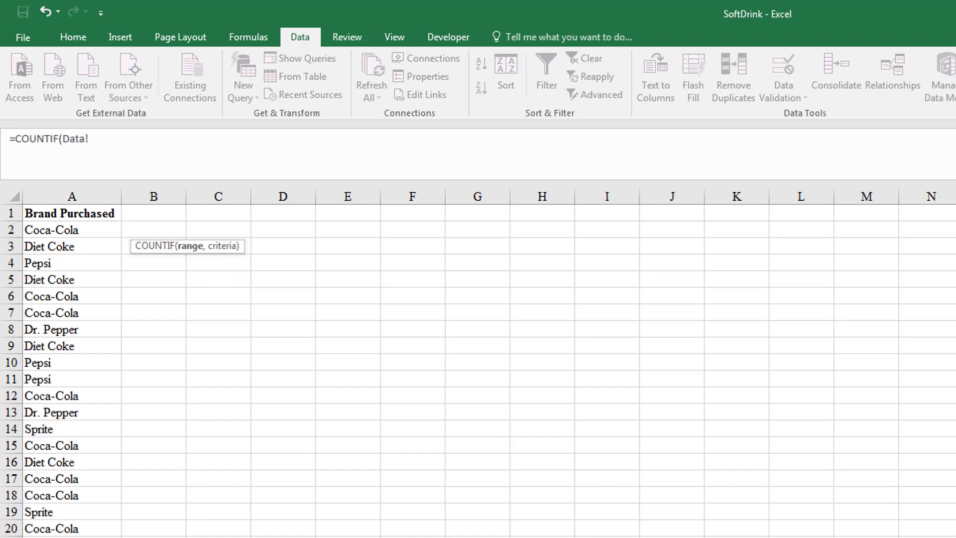
{"action": "left_click", "coordinate": [48, 233]}
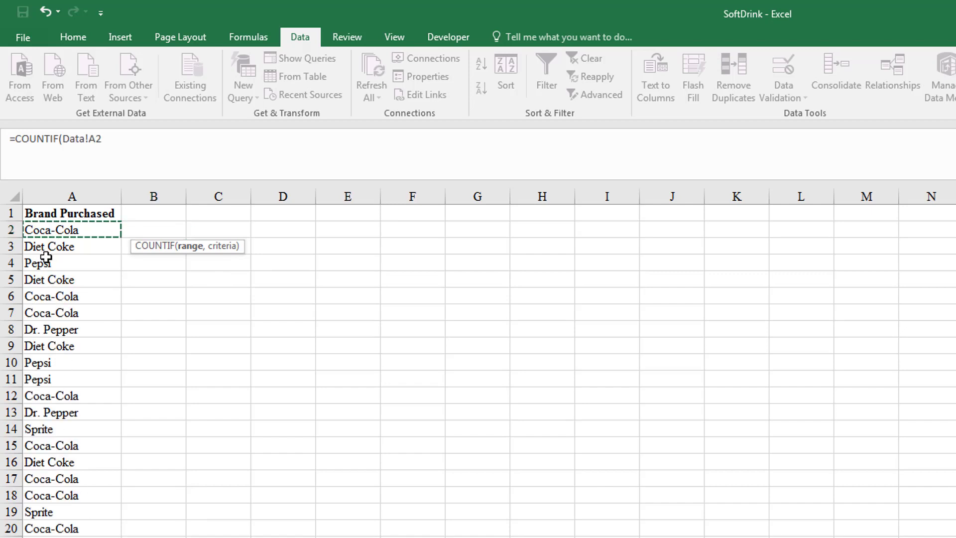
{"action": "key", "text": "ctrl+shift+Down"}
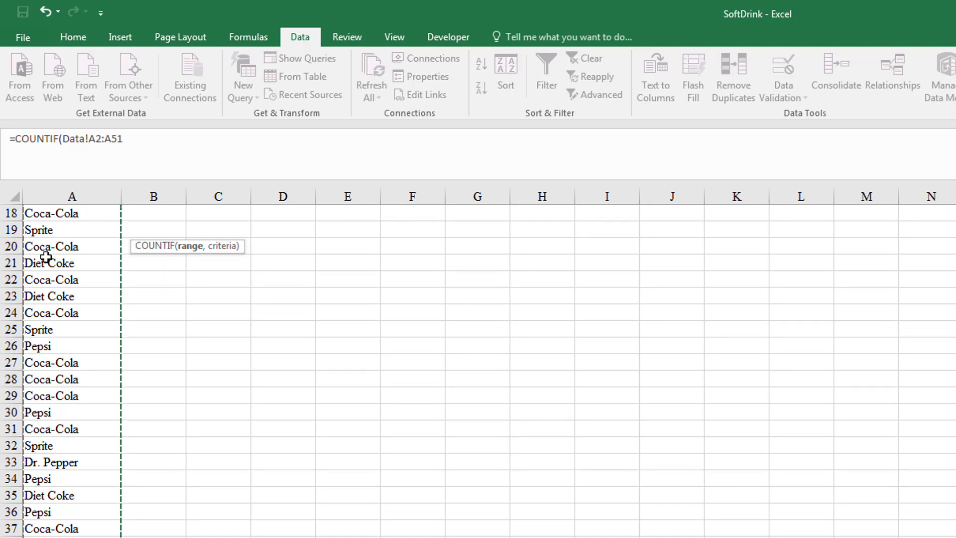
{"action": "key", "text": "F4"}
{"action": "type", "text": ","}
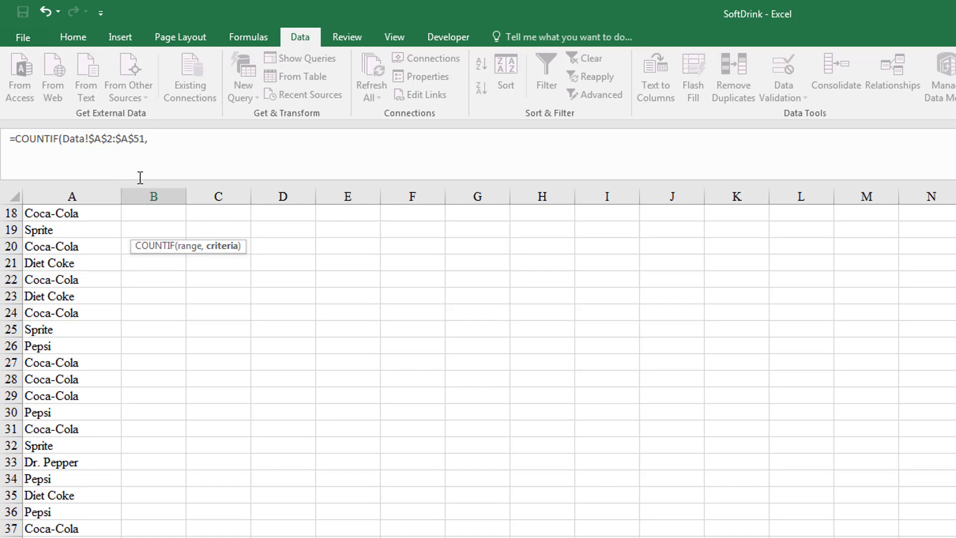
- Reduce the formula bar's height and complete the COUNTIF formula with cell A2 of the Categorical sheet as its criteria
{"action": "left_click_drag", "start_coordinate": [143, 181], "coordinate": [145, 158]}
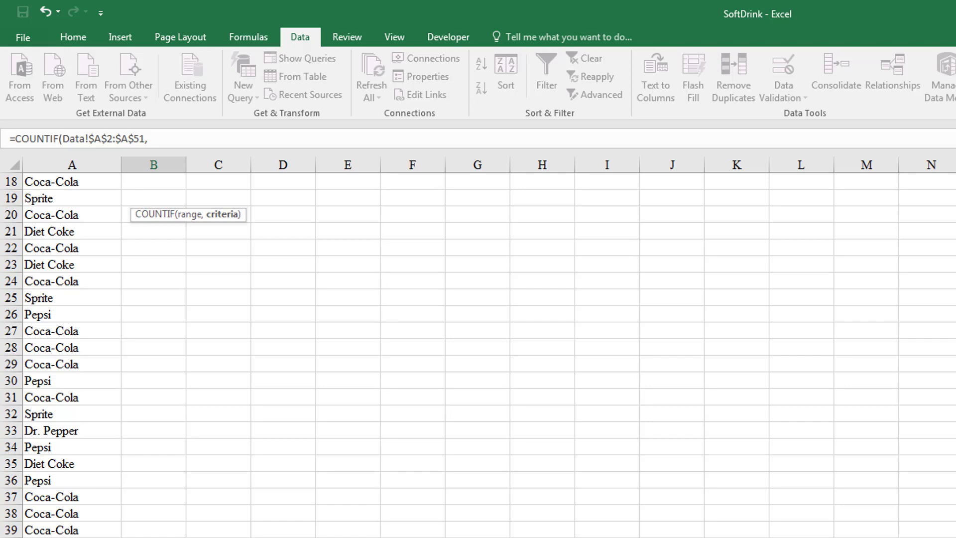
{"action": "left_click", "coordinate": [206, 537]}
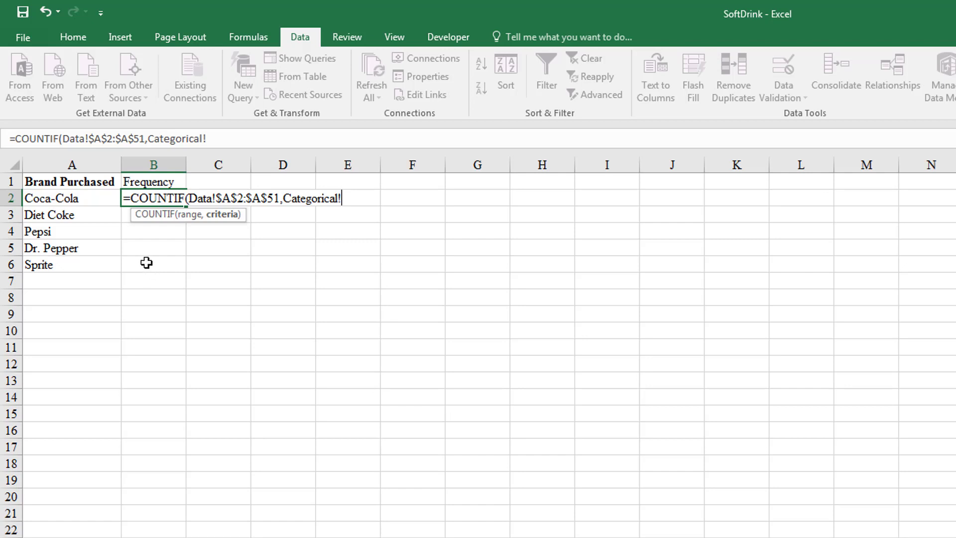
{"action": "left_click", "coordinate": [77, 201]}
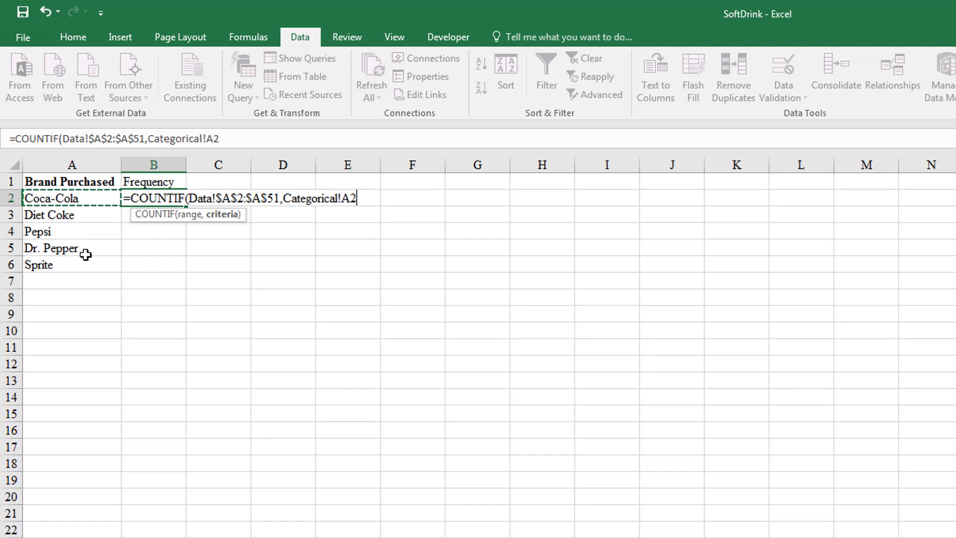
{"action": "type", "text": ")"}
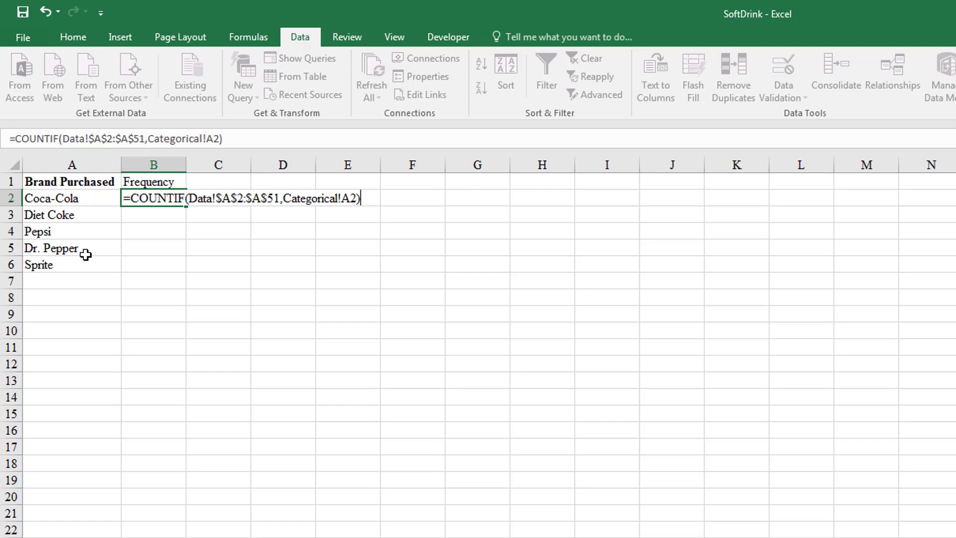
{"action": "key", "text": "Return"}
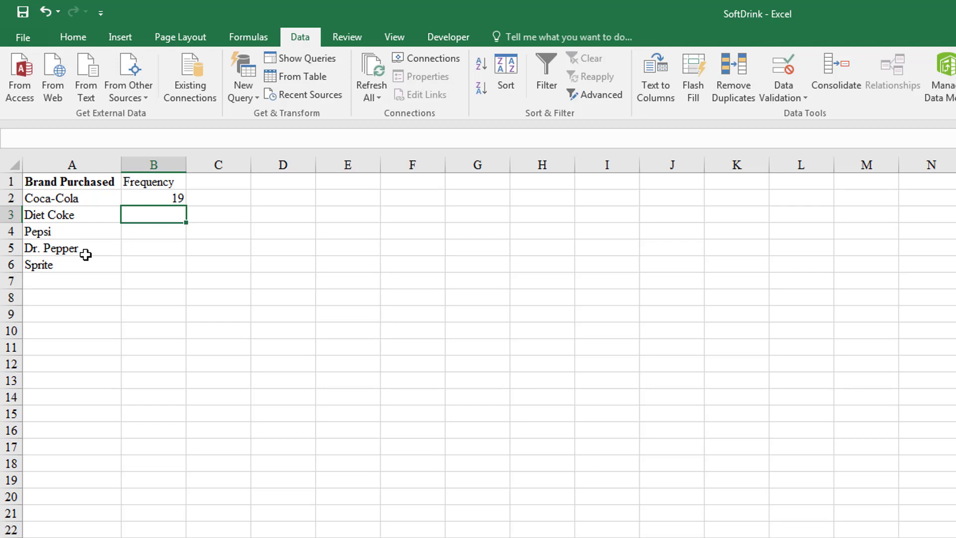
- Copy the COUNTIF formula from B2 down to B6 for the remaining brands
{"action": "key", "text": "ctrl+Page_Up"}
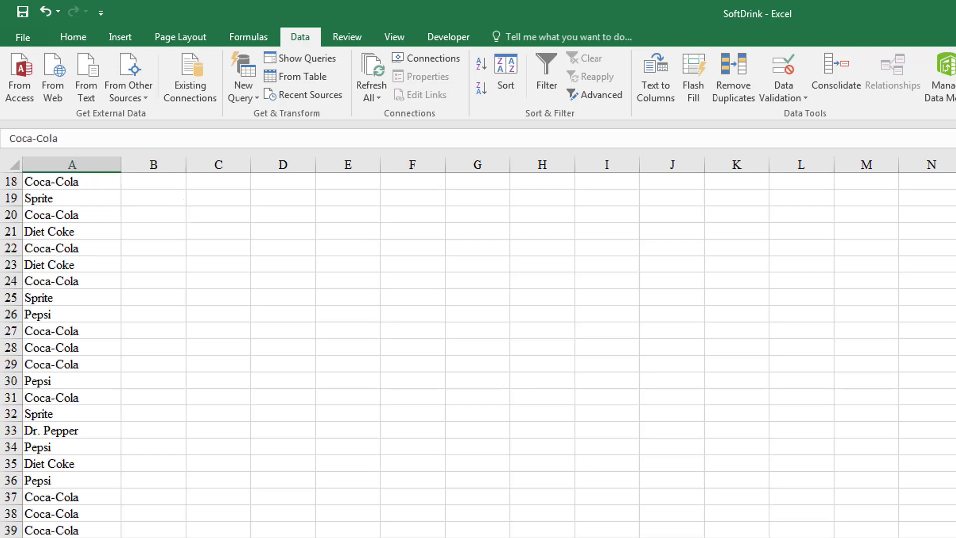
{"action": "key", "text": "ctrl+Page_Down"}
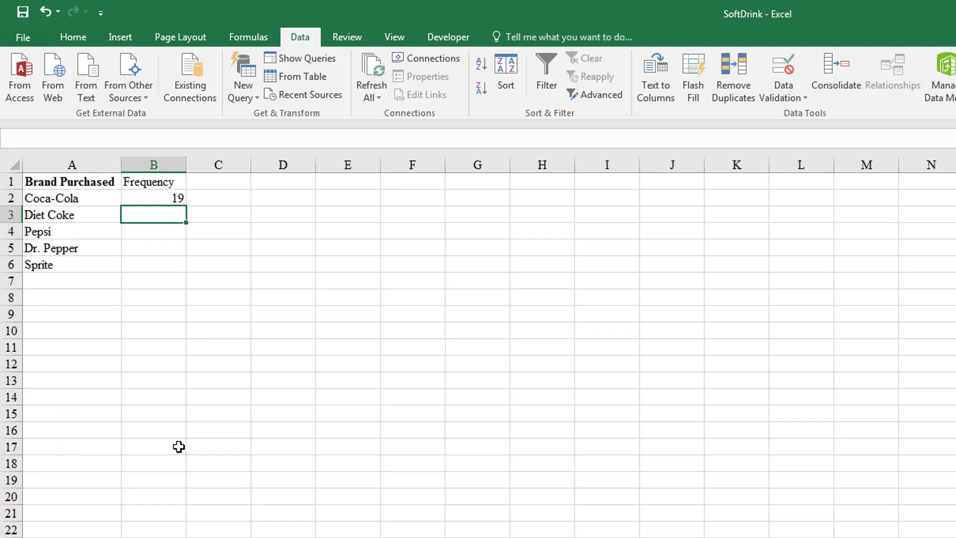
{"action": "left_click", "coordinate": [151, 202]}
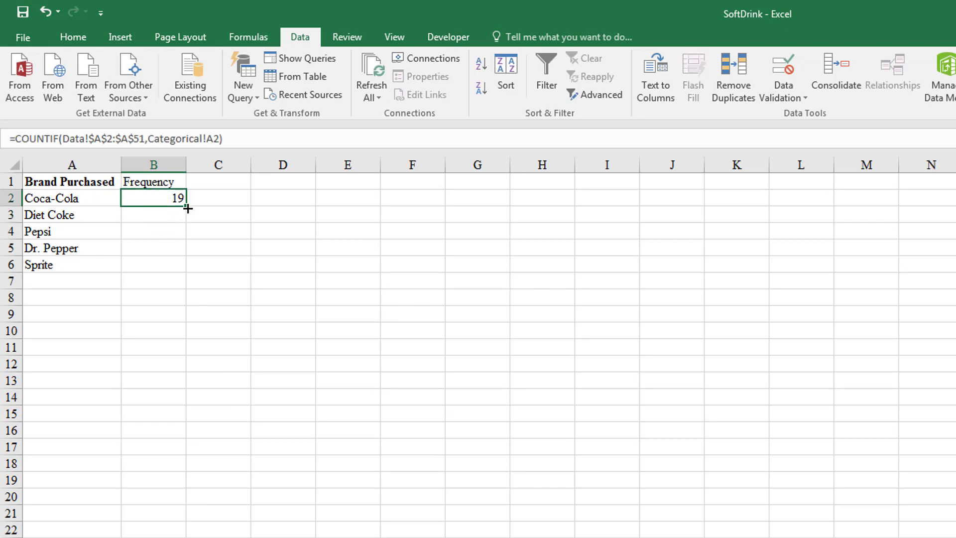
{"action": "double_click", "coordinate": [185, 206]}
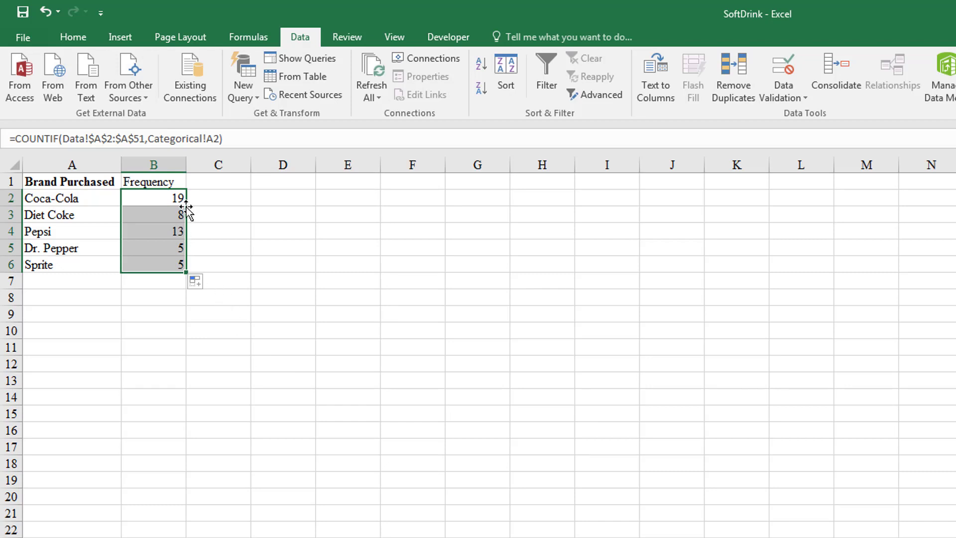
- Review the frequency rows for Diet Coke, Pepsi, Dr. Pepper and Sprite one by one
{"action": "left_click", "coordinate": [65, 215]}
{"action": "left_click", "coordinate": [63, 232]}
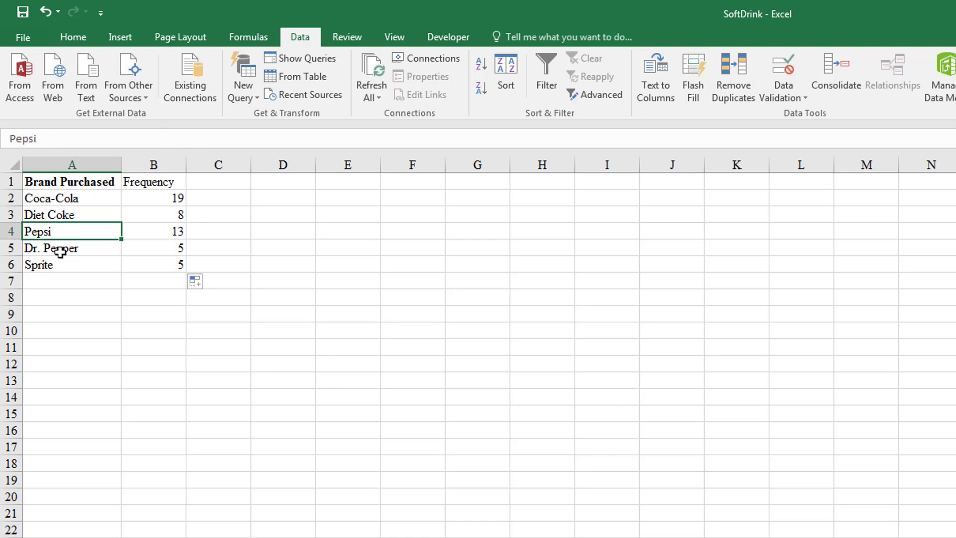
{"action": "left_click", "coordinate": [60, 249]}
{"action": "left_click", "coordinate": [63, 265]}
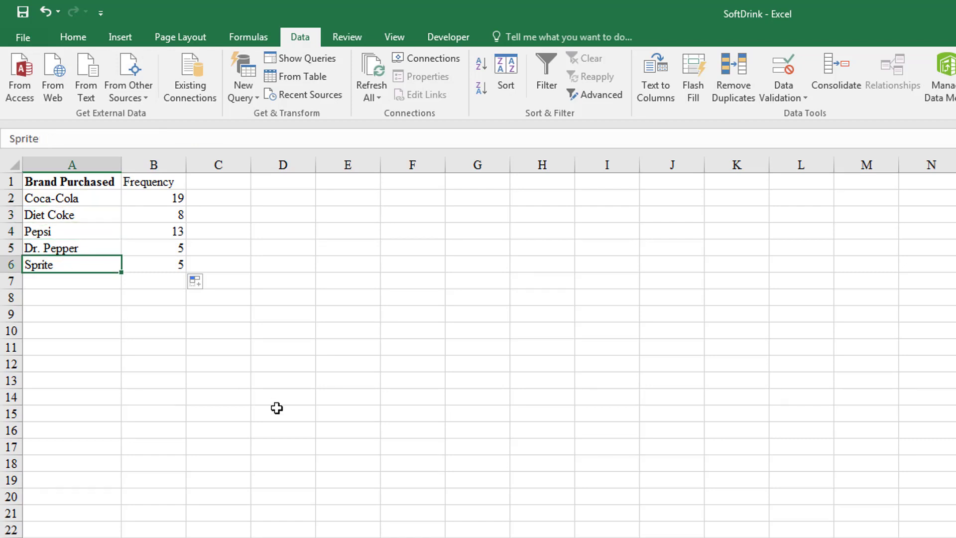